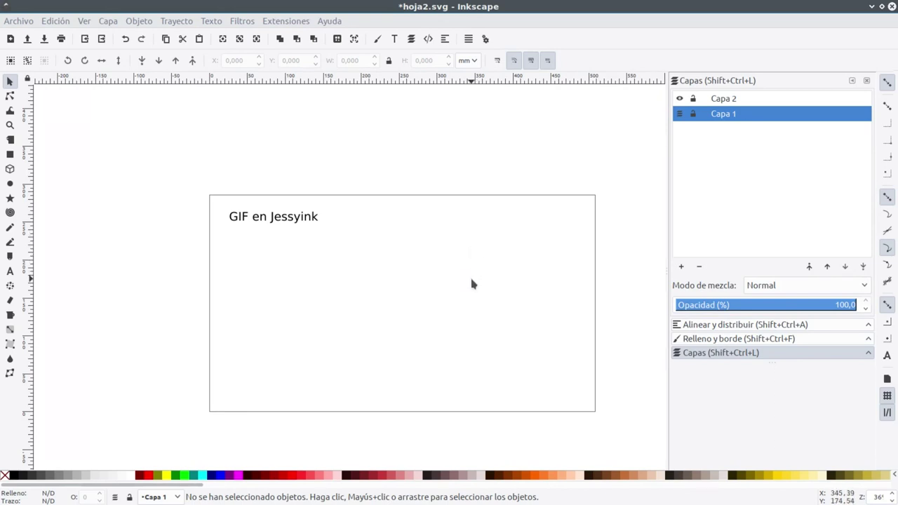
Set the page size in Document Properties to mm units, width 1920 and height 1080
left_click_drag(468, 296, 443, 279)
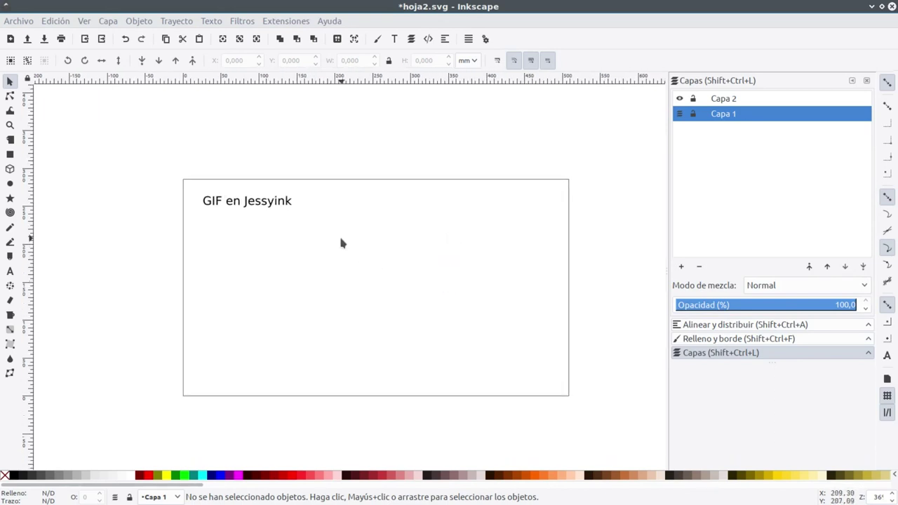
left_click(21, 23)
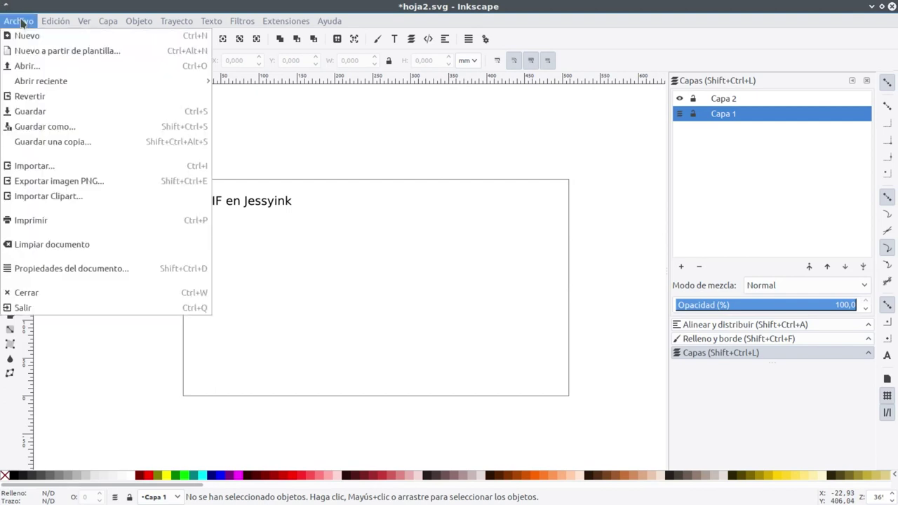
left_click(64, 270)
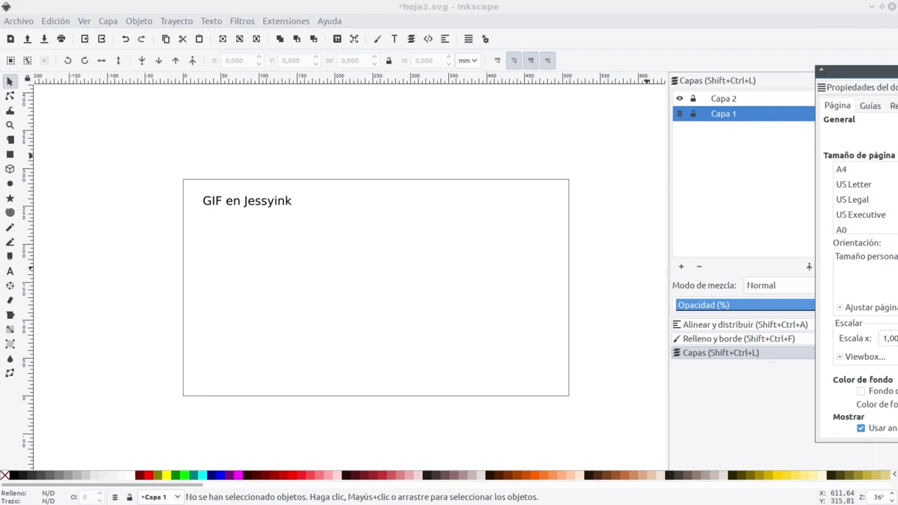
left_click_drag(856, 70, 471, 66)
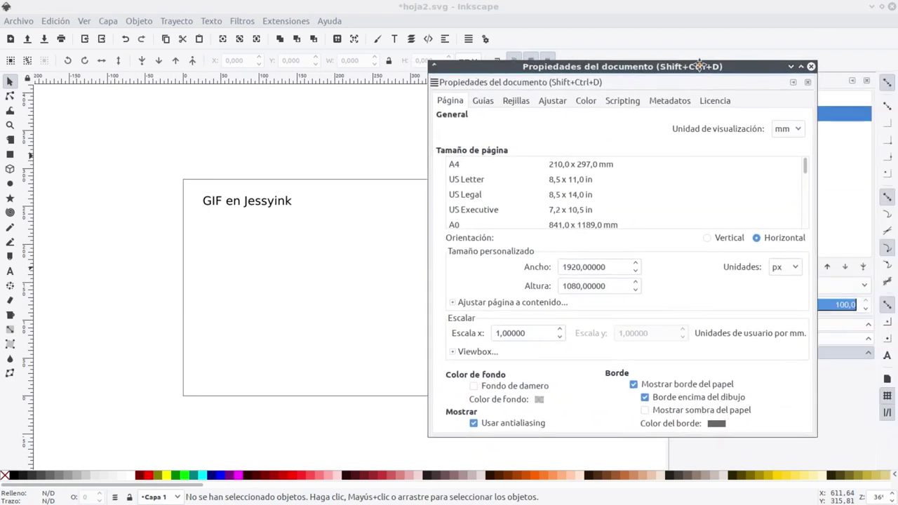
left_click(789, 267)
left_click(783, 214)
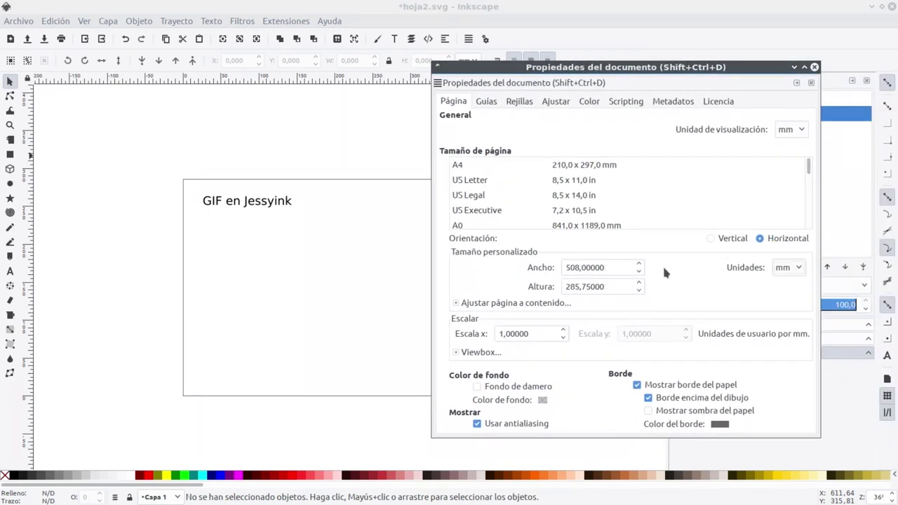
double_click(616, 267)
triple_click(616, 268)
type("1920")
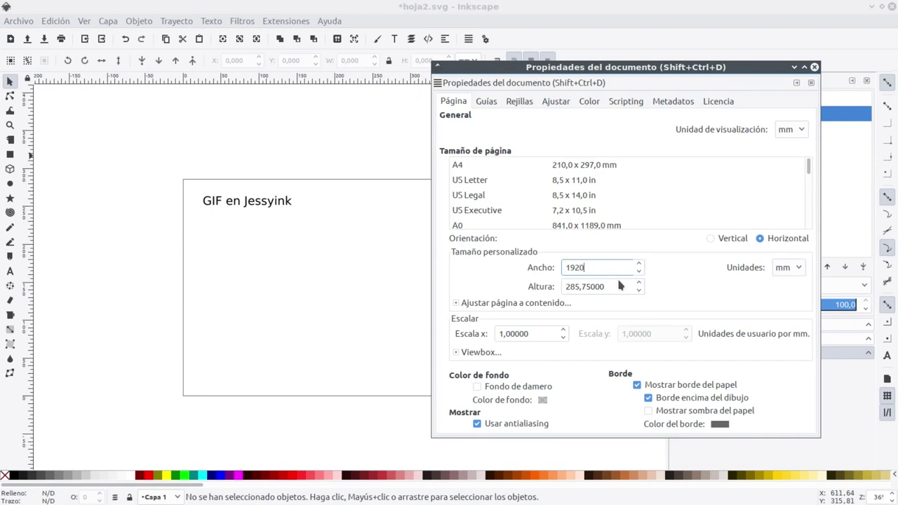
key("Tab")
triple_click(619, 285)
type("12")
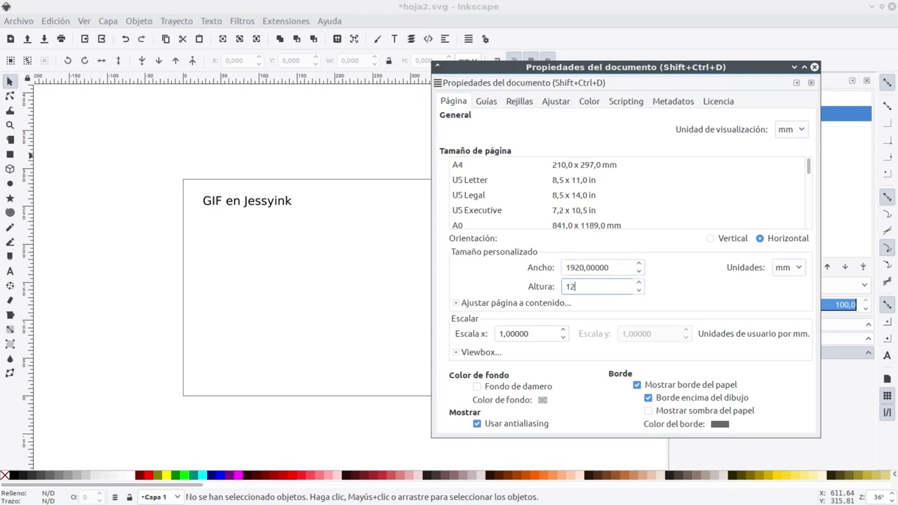
key("Return")
Zoom out to view the enlarged page and close Document Properties
left_click(354, 256)
scroll(262, 289, "down", 1, "ctrl")
scroll(229, 294, "down", 1, "ctrl")
scroll(223, 288, "down", 1, "ctrl")
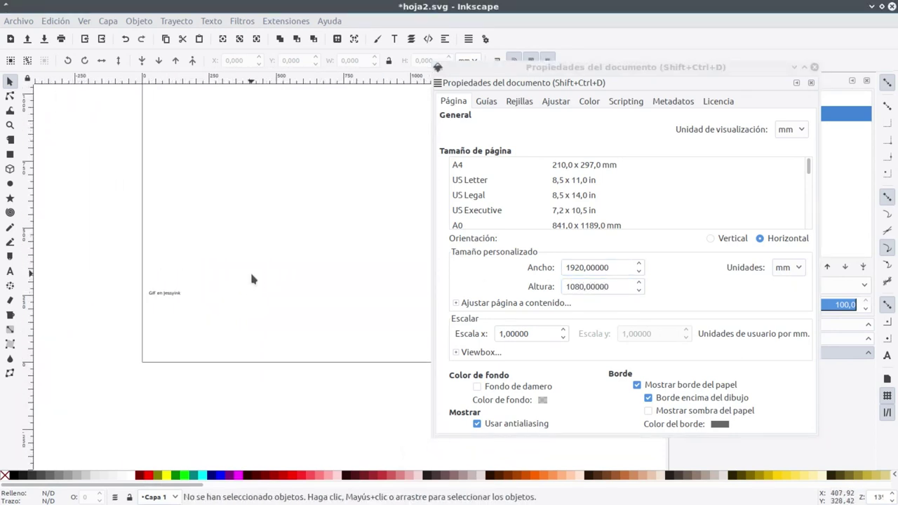
left_click_drag(251, 279, 203, 340)
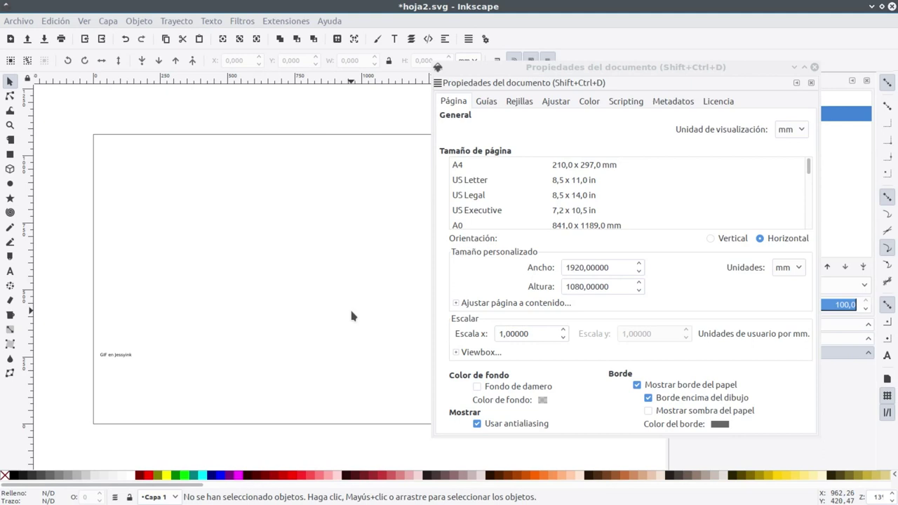
key("ctrl+shift+d")
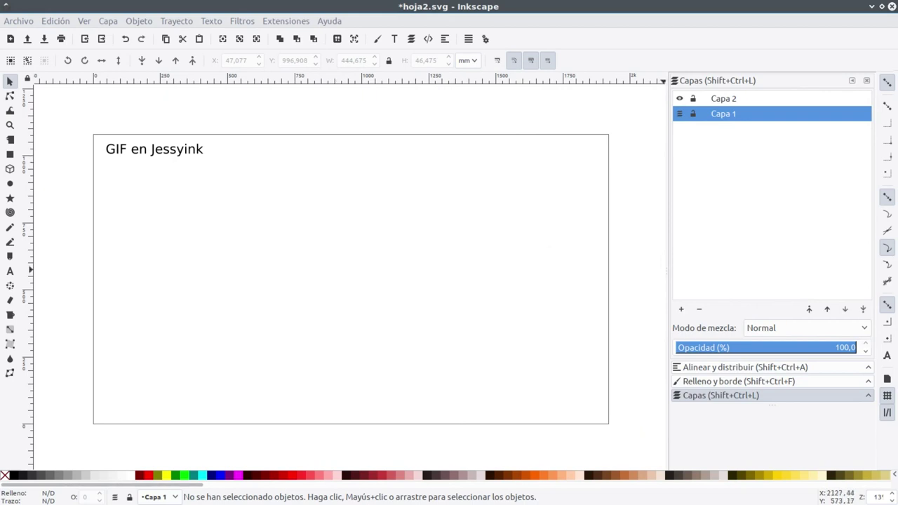
Import love.gif from the clase7 folder onto the page as a linked image
key("alt+Tab")
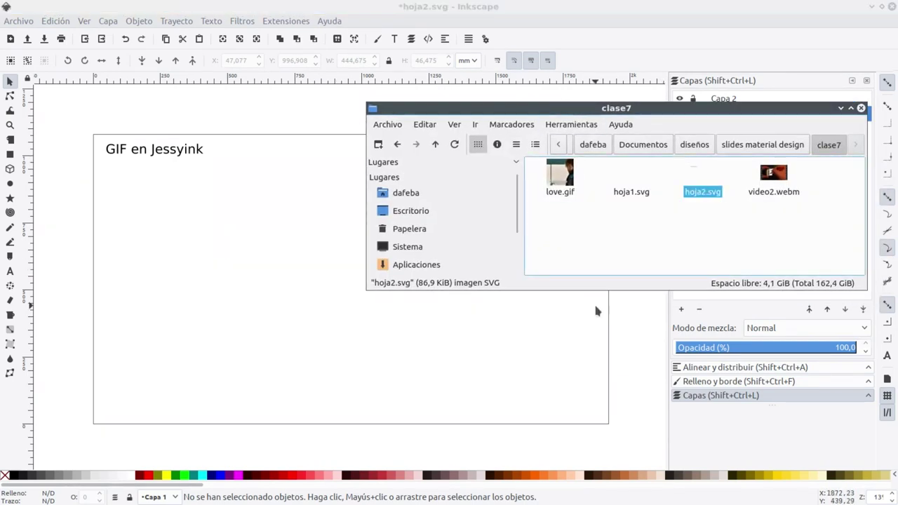
left_click_drag(565, 181, 260, 254)
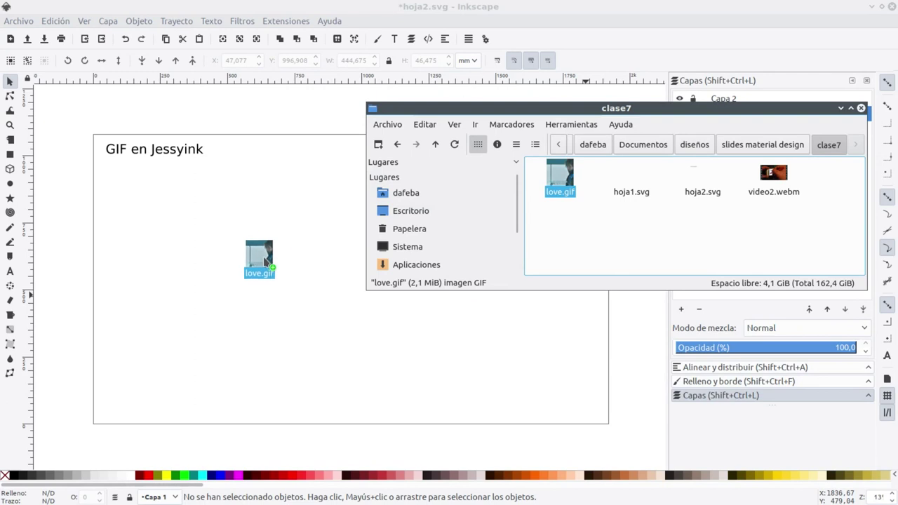
left_click(836, 107)
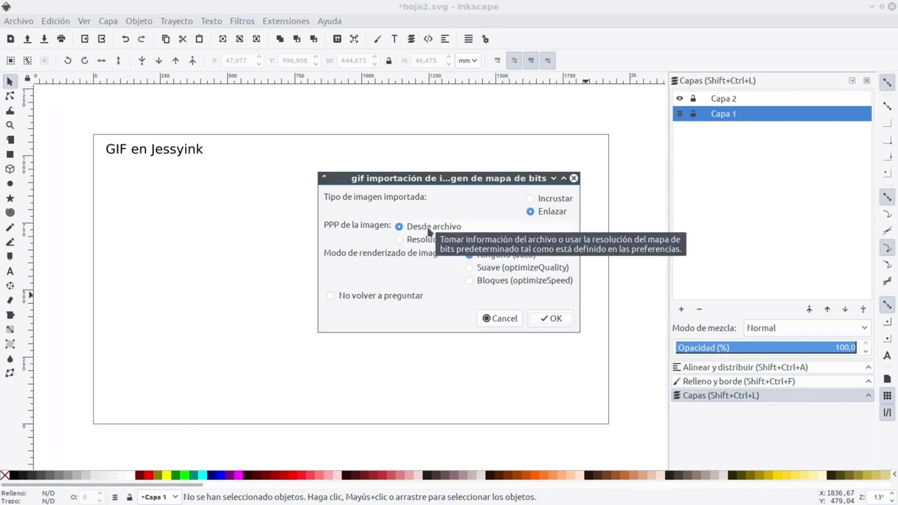
left_click(541, 320)
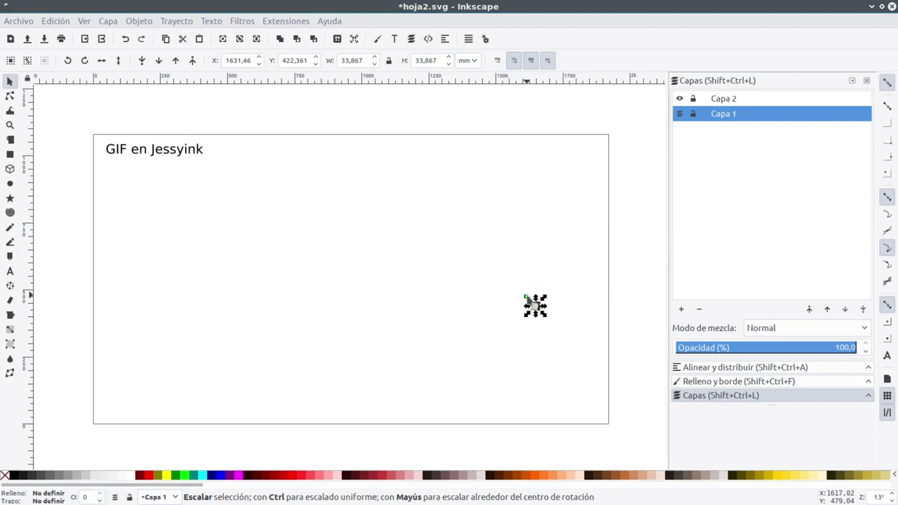
Scale the GIF up to 720 mm in the lower right and open hoja2.svg in Firefox
left_click_drag(526, 298, 421, 190)
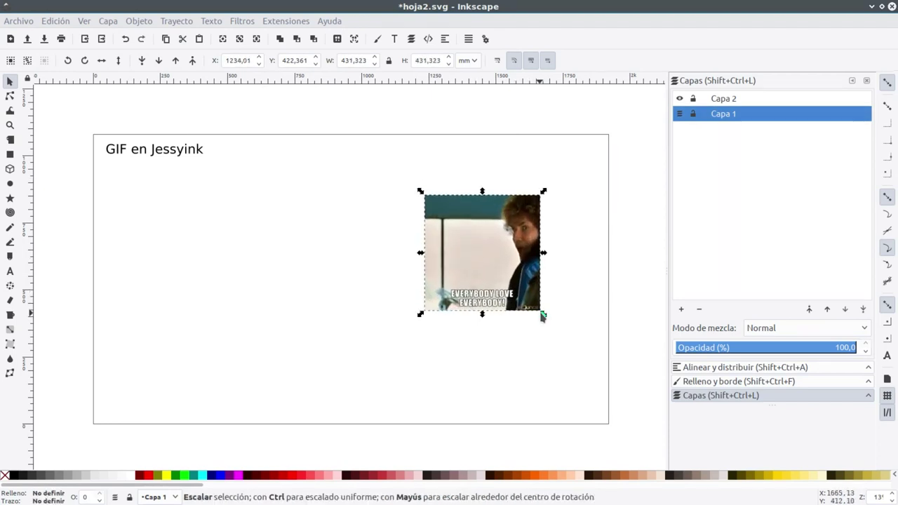
left_click_drag(543, 315, 596, 373)
left_click_drag(508, 281, 508, 321)
left_click_drag(419, 234, 392, 205)
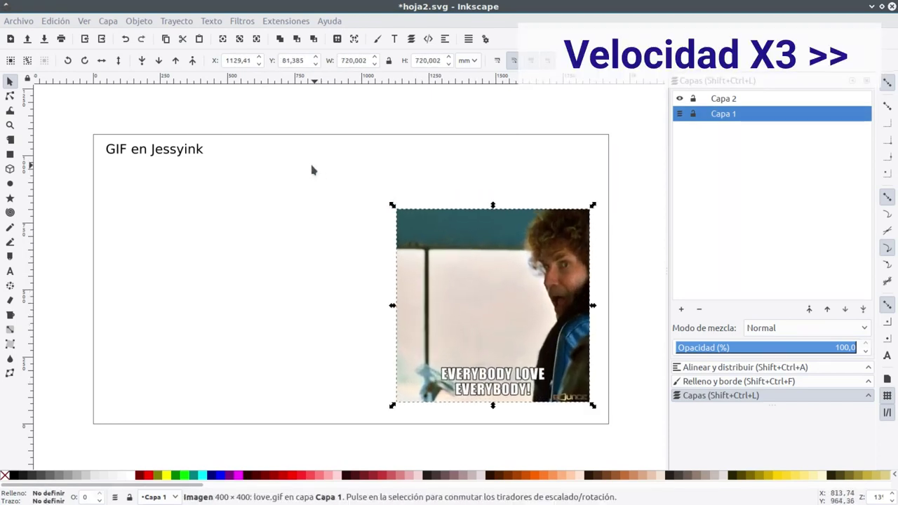
right_click(711, 175)
left_click(608, 263)
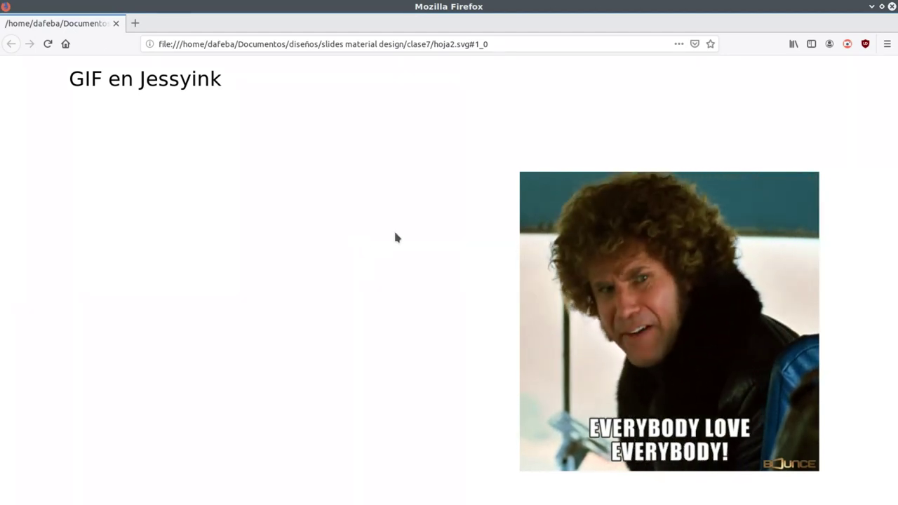
Close Firefox after watching the love.gif animation play on the slide
left_click(873, 6)
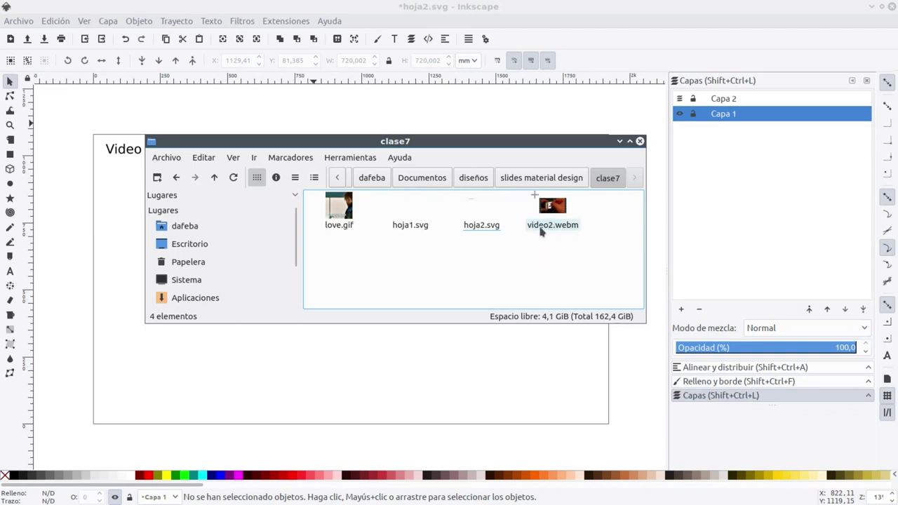
Insert a video element with Extensions > JessyInk > Video on the current layer
left_click(620, 141)
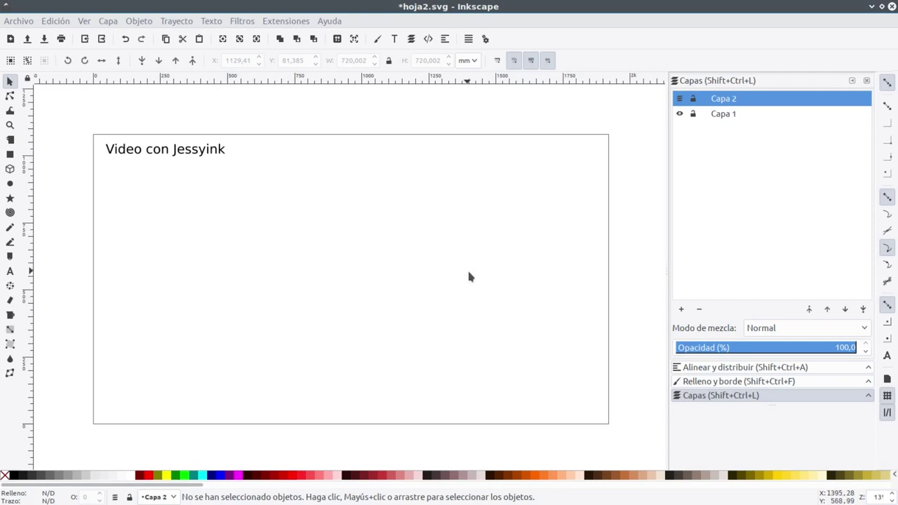
left_click(294, 21)
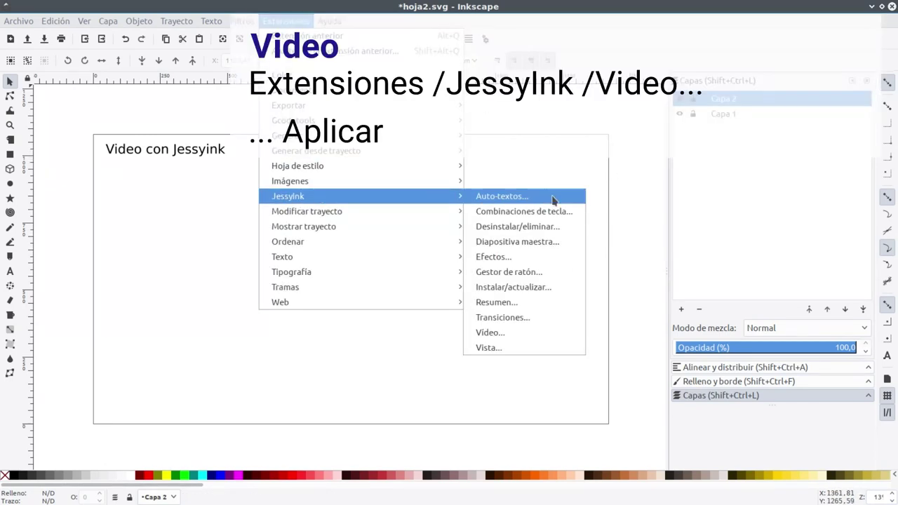
left_click(522, 331)
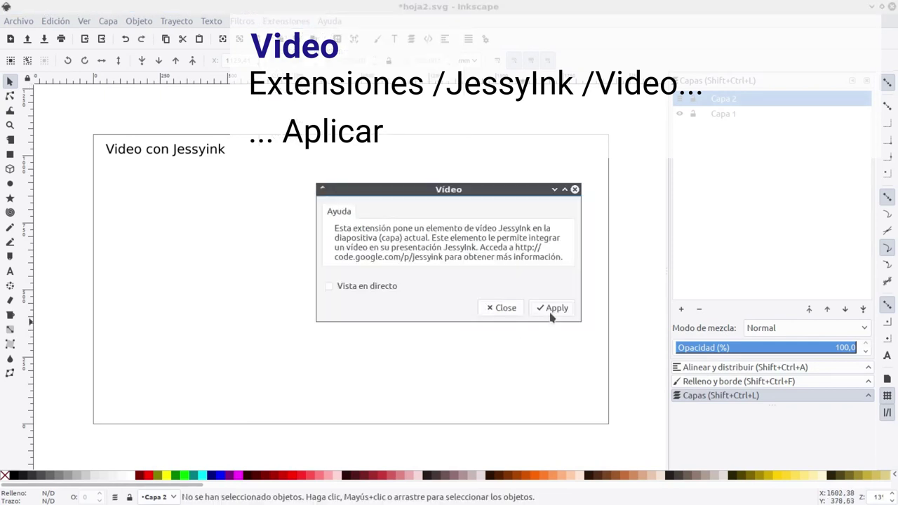
left_click(542, 308)
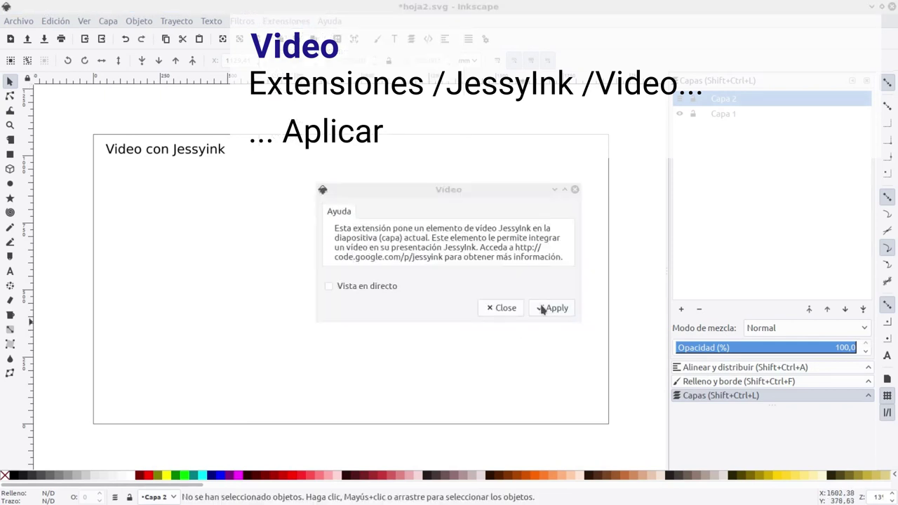
Close the extension dialog and move the video element to the slide centre
left_click(498, 307)
mouse_move(242, 438)
left_mouse_down()
mouse_move(325, 279)
mouse_move(349, 283)
left_mouse_up()
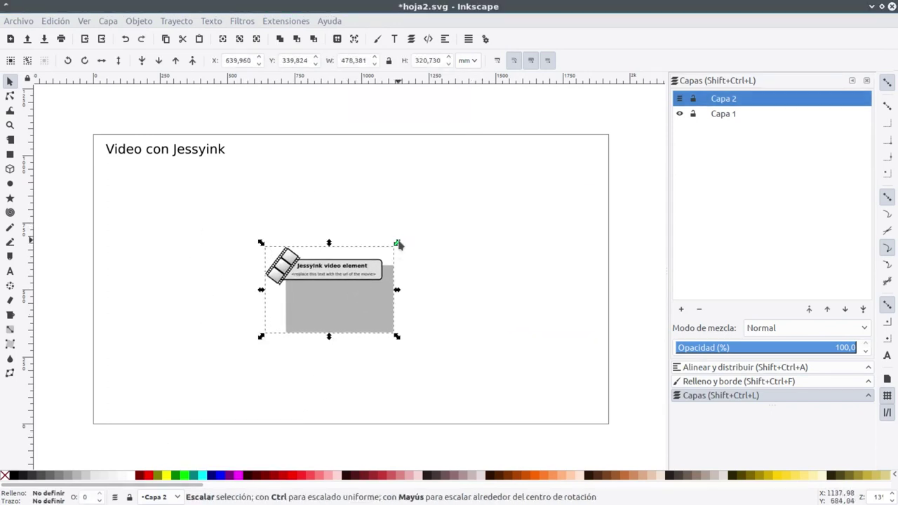
scroll(326, 281, "up", 1, "ctrl")
scroll(317, 308, "up", 2, "ctrl")
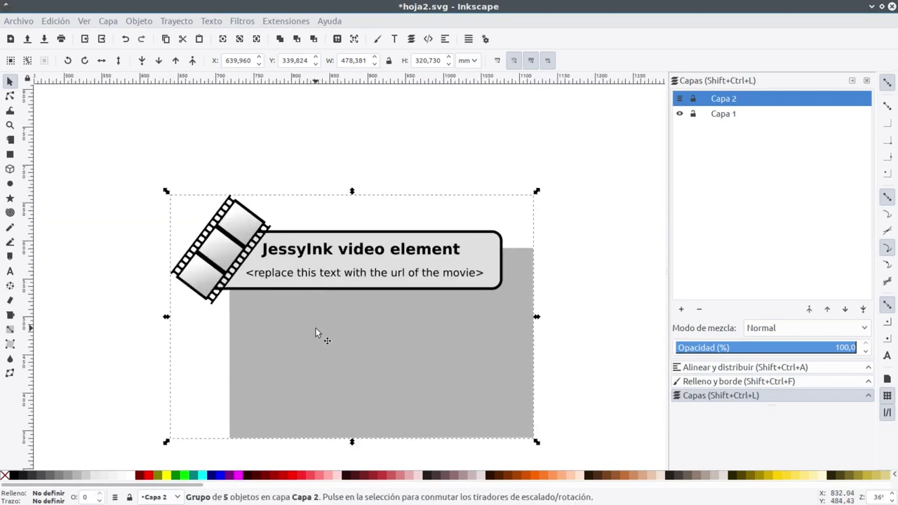
scroll(331, 315, "up", 1, "ctrl")
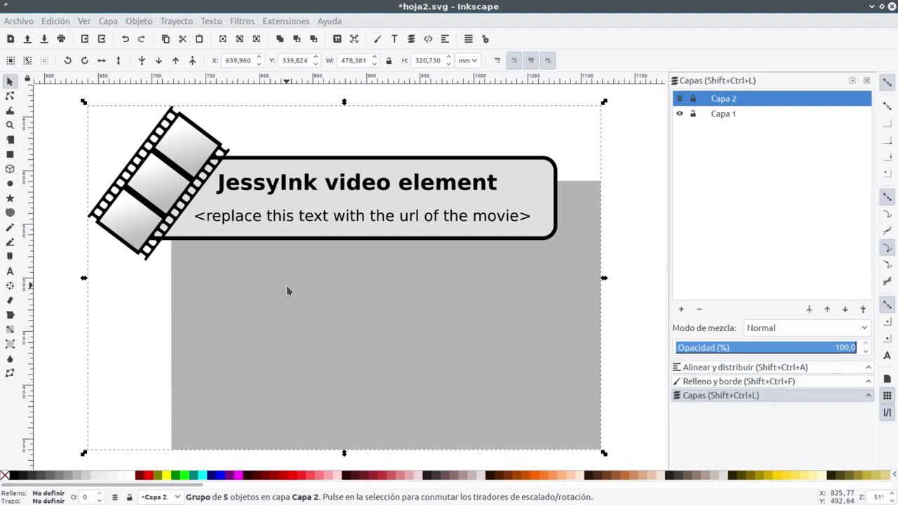
Replace the placeholder movie text with the file name video2.webm
key("ctrl")
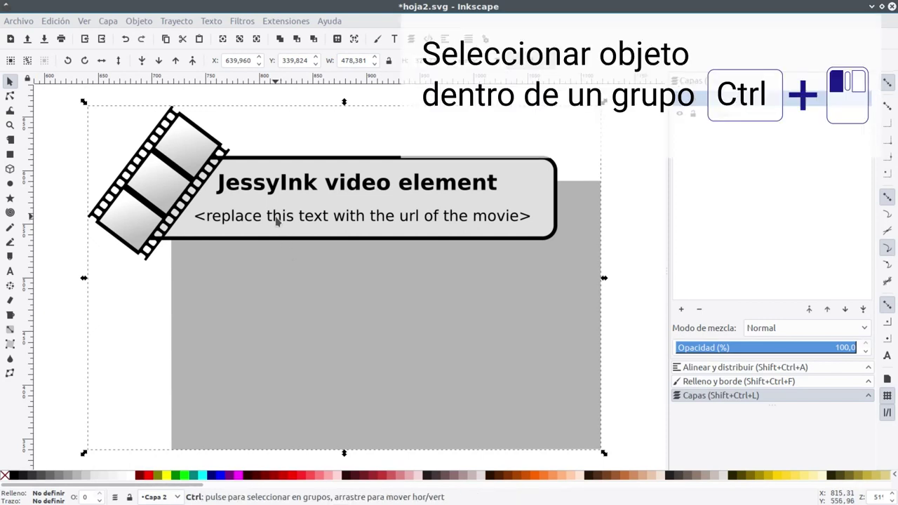
left_click(278, 223, "ctrl")
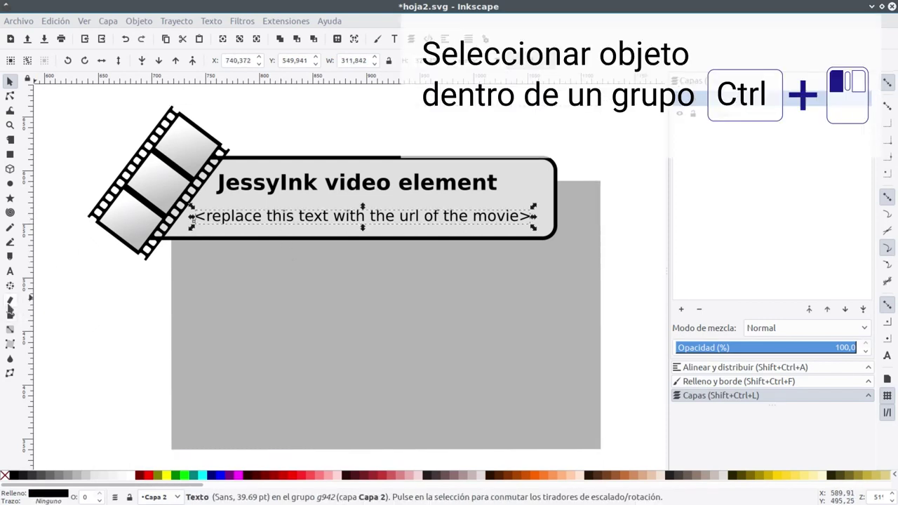
left_click(10, 272)
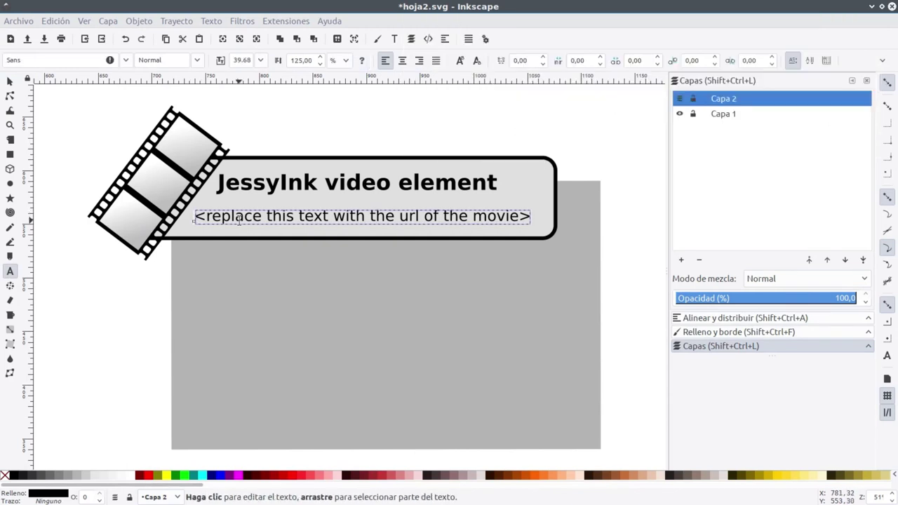
type("video")
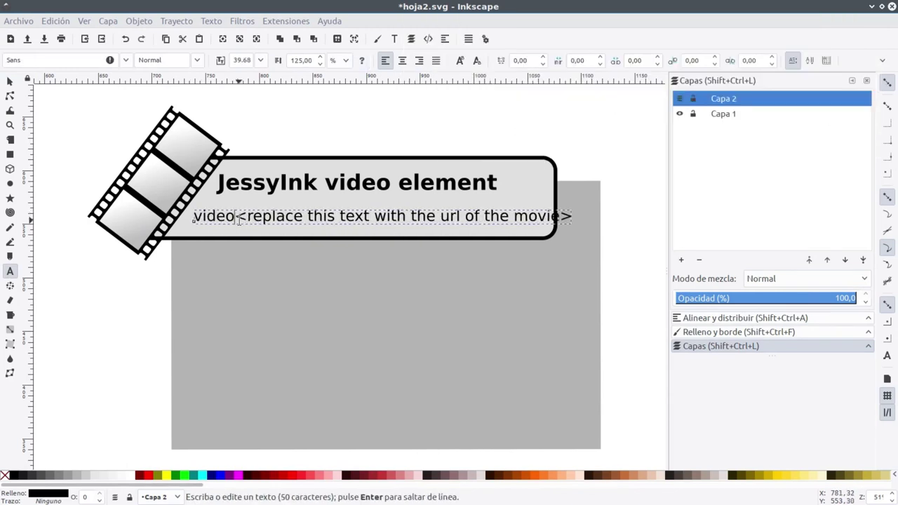
type("?")
key("BackSpace")
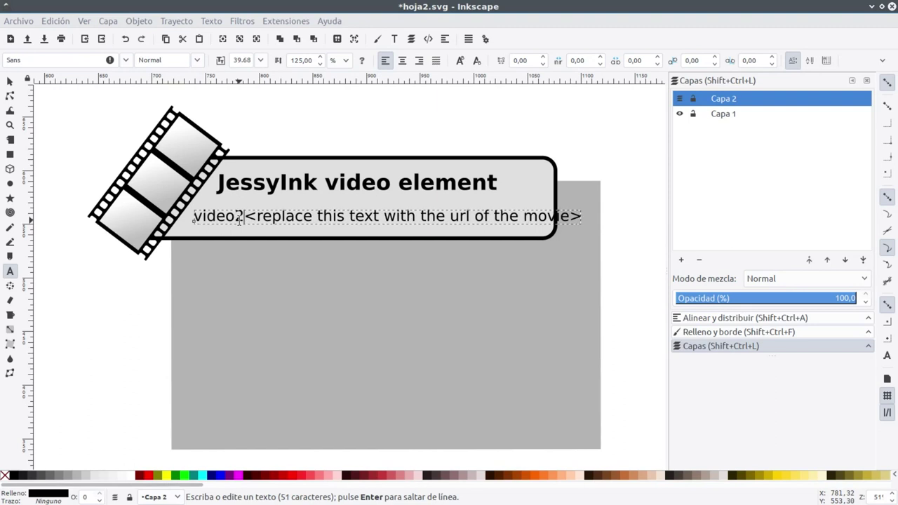
type(".webm")
key("shift+End")
key("Delete")
key("Escape")
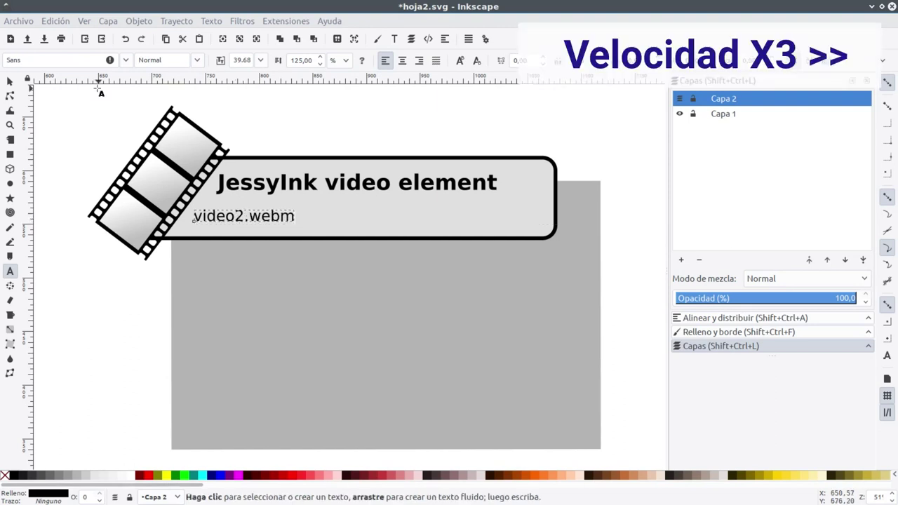
key("s")
Select the video element's grey rectangle
scroll(189, 165, "down", 1, "ctrl")
scroll(277, 279, "down", 1, "ctrl")
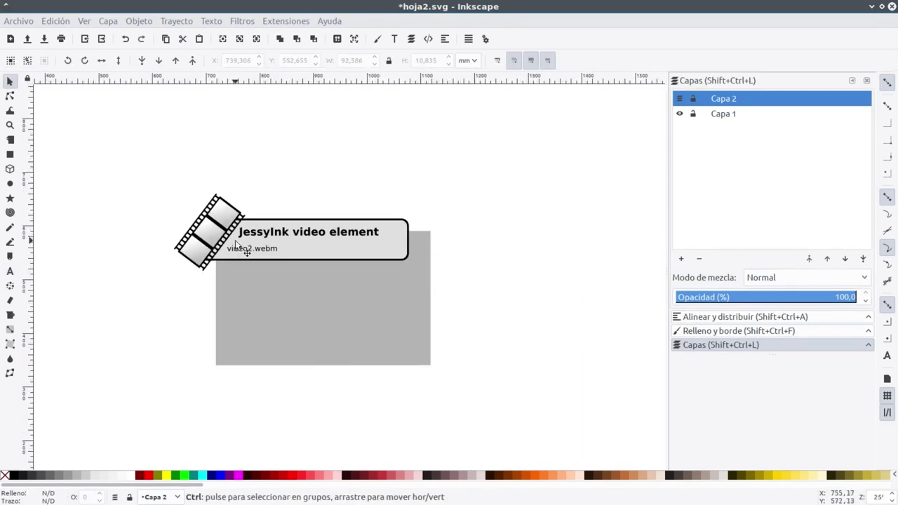
left_click(280, 289, "ctrl")
scroll(292, 324, "up", 1)
scroll(293, 325, "left", 1)
Set the grey rectangle's toolbar W to 1280 and H to 720
scroll(334, 372, "up", 1)
scroll(334, 372, "left", 1)
scroll(335, 377, "down", 1, "ctrl")
scroll(335, 377, "down", 1, "ctrl")
scroll(350, 394, "down", 1, "ctrl")
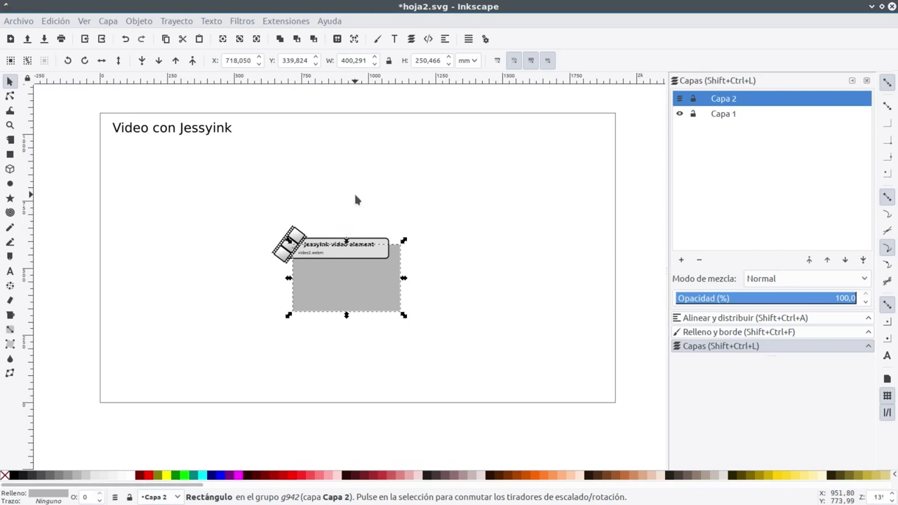
double_click(358, 61)
type("18")
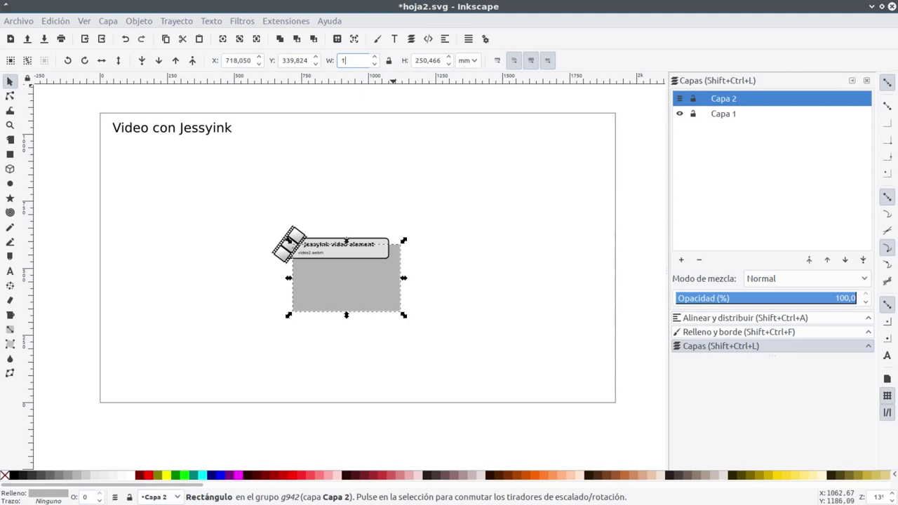
key("Tab")
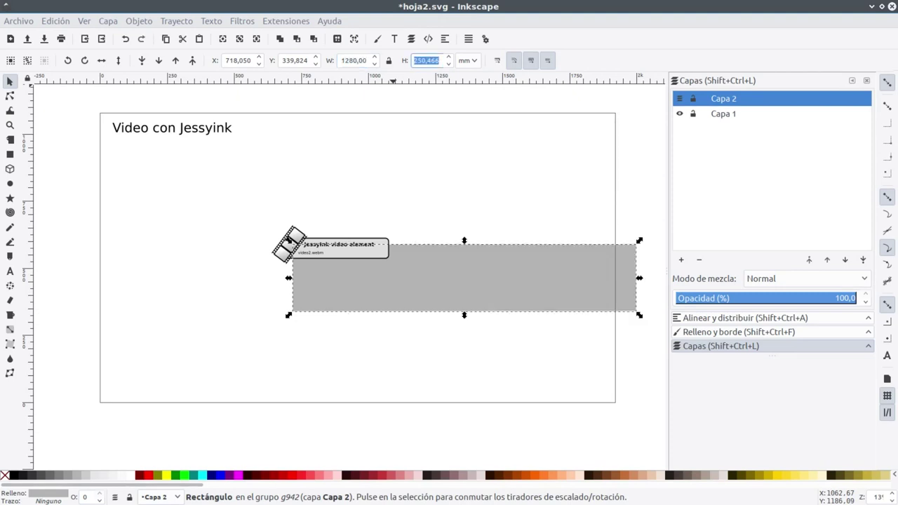
type("720")
key("Return")
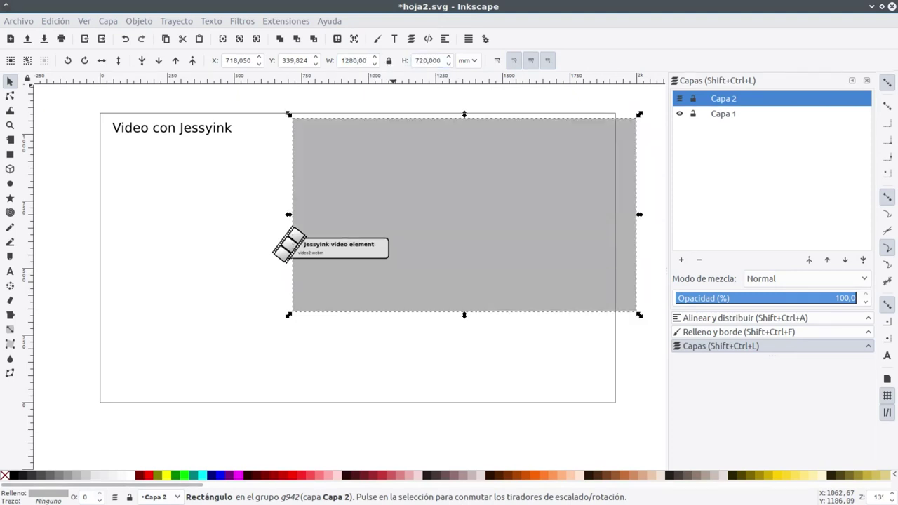
Position the video group centred below the Video con Jessyink title and save
left_click_drag(425, 202, 308, 248)
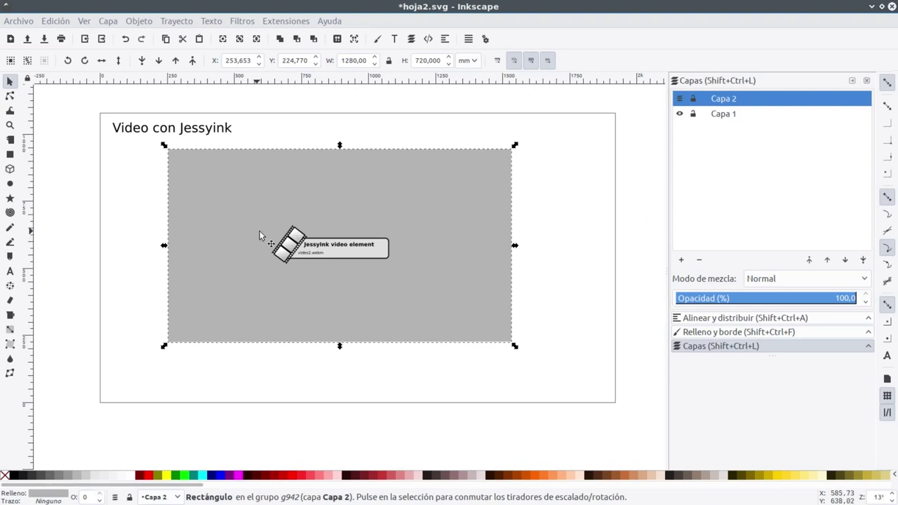
left_click(129, 201)
left_click_drag(270, 216, 304, 232)
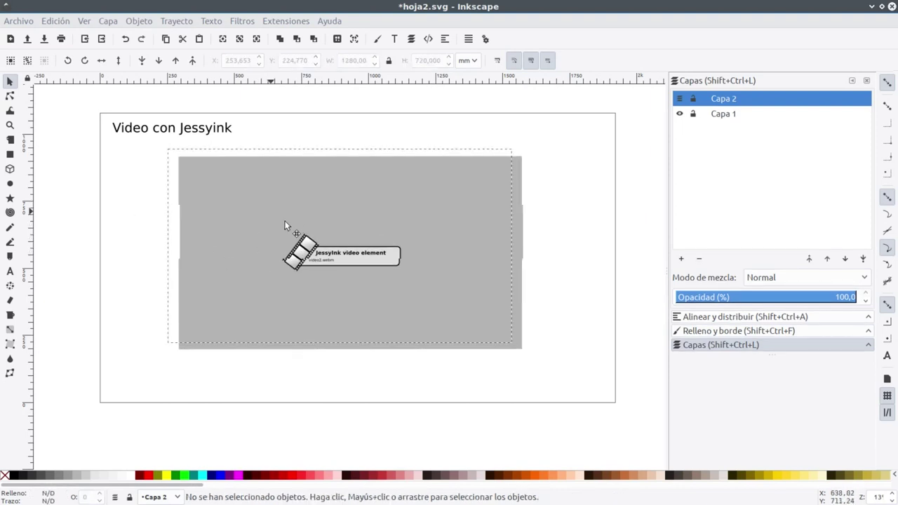
mouse_move(448, 255)
left_mouse_down()
mouse_move(399, 261)
mouse_move(411, 270)
left_mouse_up()
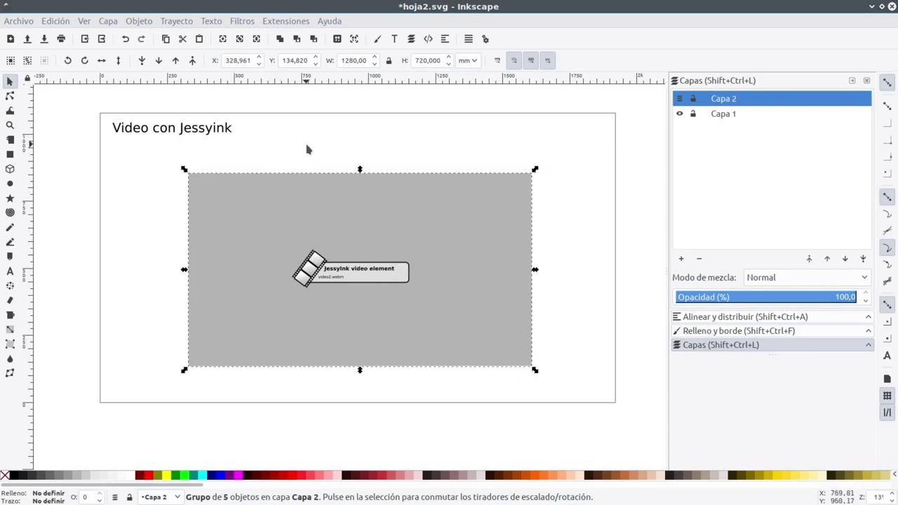
left_click(44, 39)
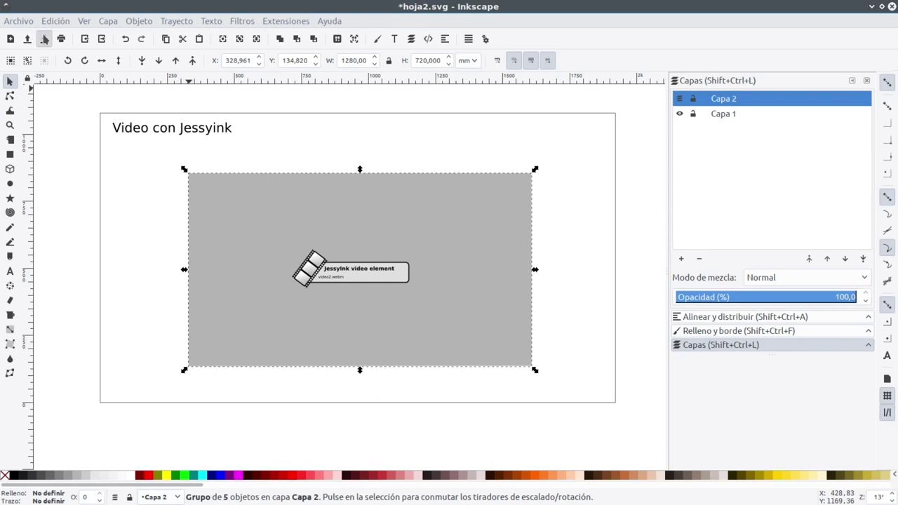
Reload hoja2.svg in Firefox and advance to the Video con Jessyink slide
key("alt+Tab")
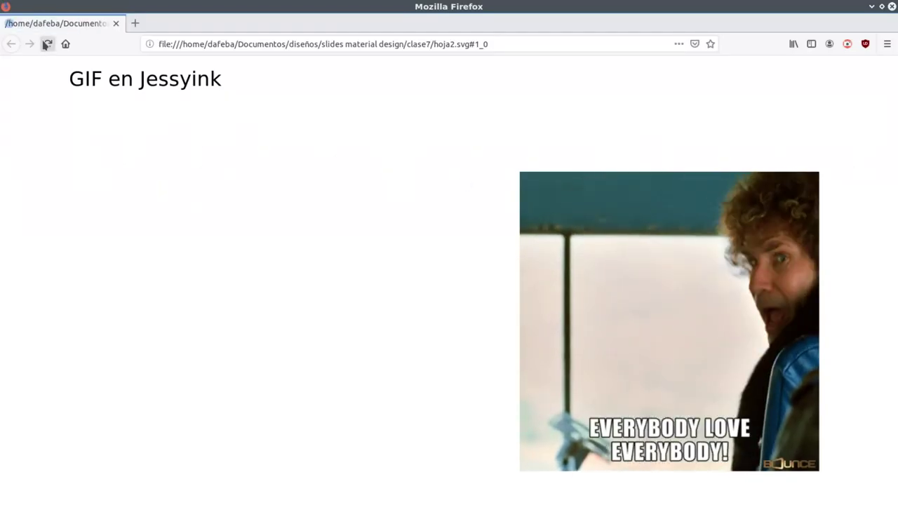
left_click(47, 44)
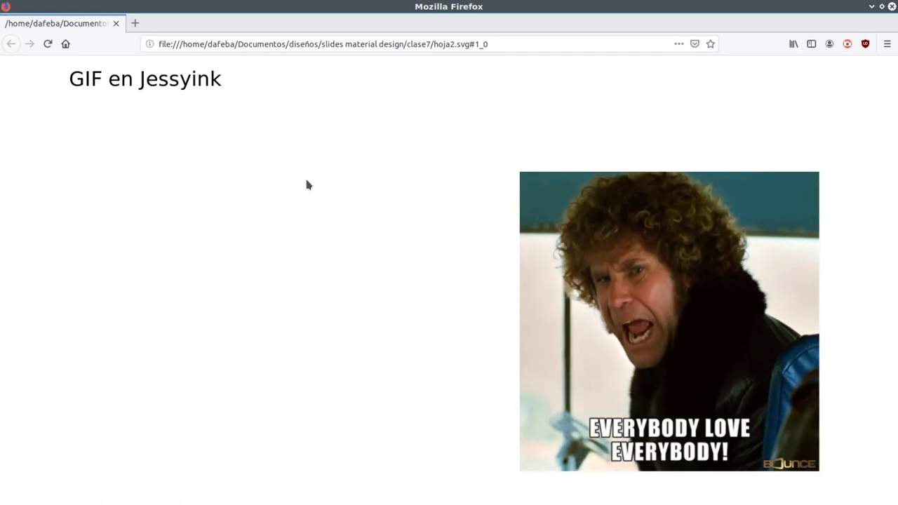
left_click(307, 184)
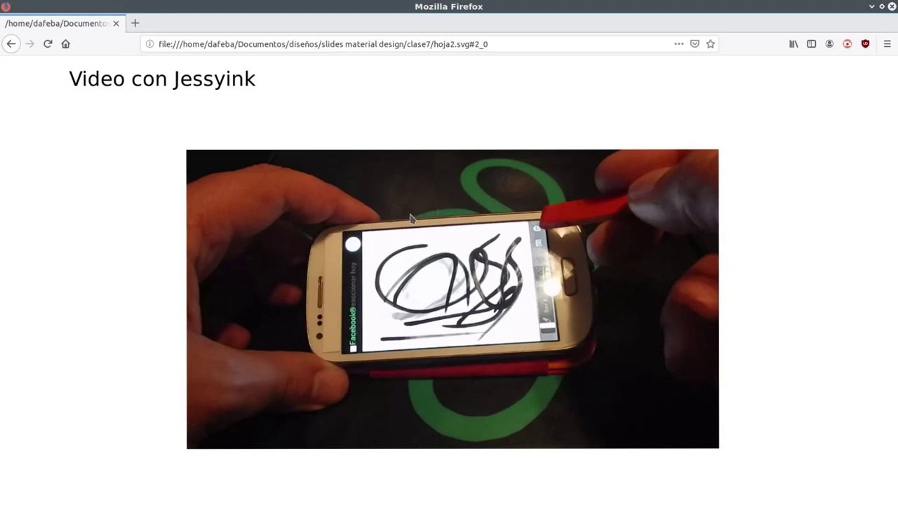
Play the slide's video in Firefox with its playback controls shown, then pause it
right_click(412, 219)
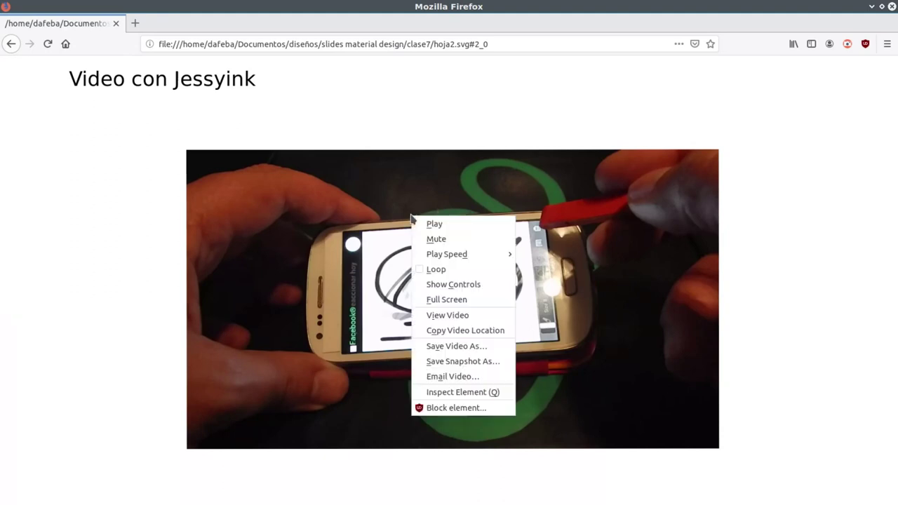
left_click(433, 224)
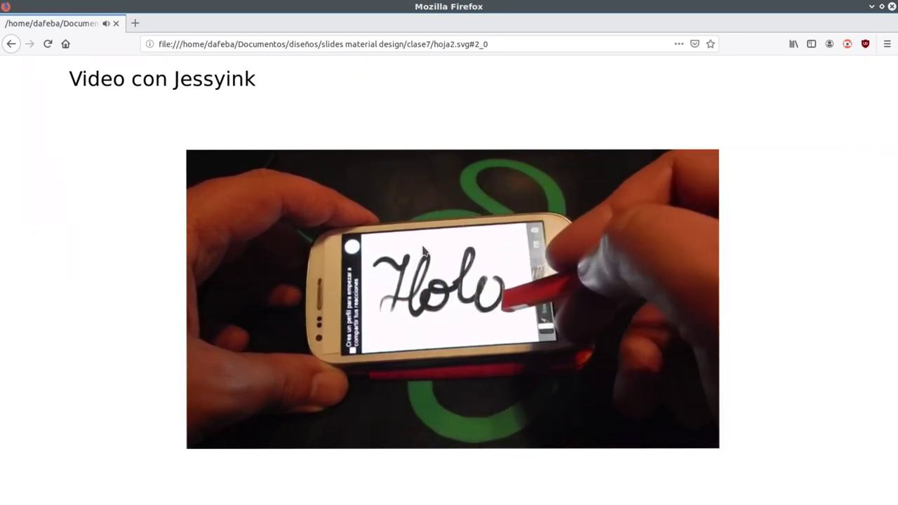
right_click(423, 250)
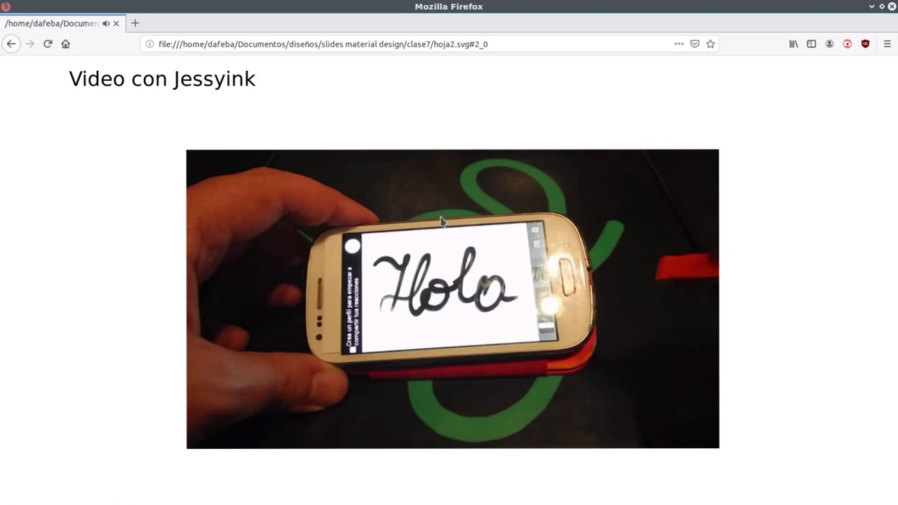
right_click(441, 220)
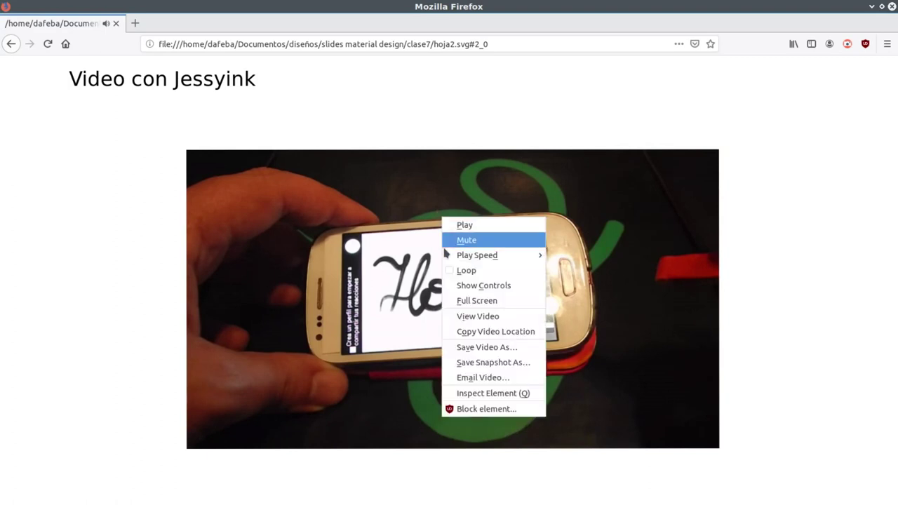
left_click(480, 284)
left_click(212, 441)
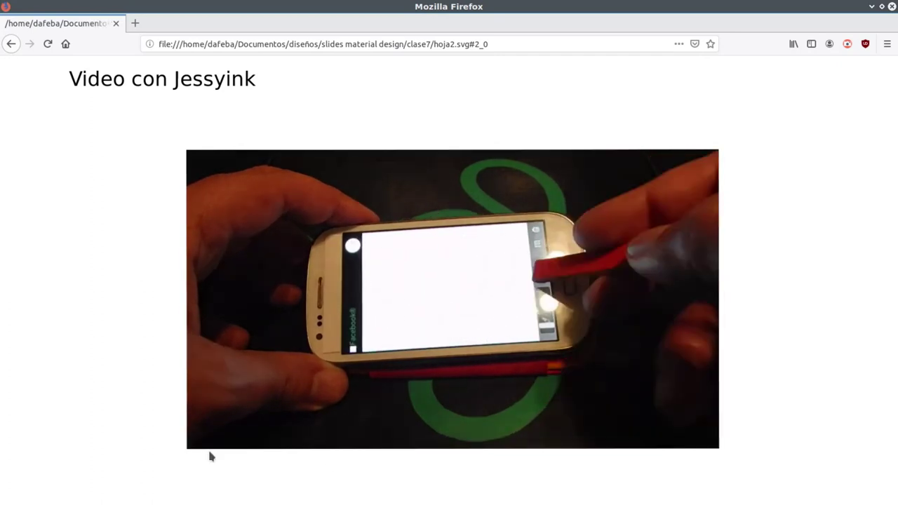
left_click(196, 440)
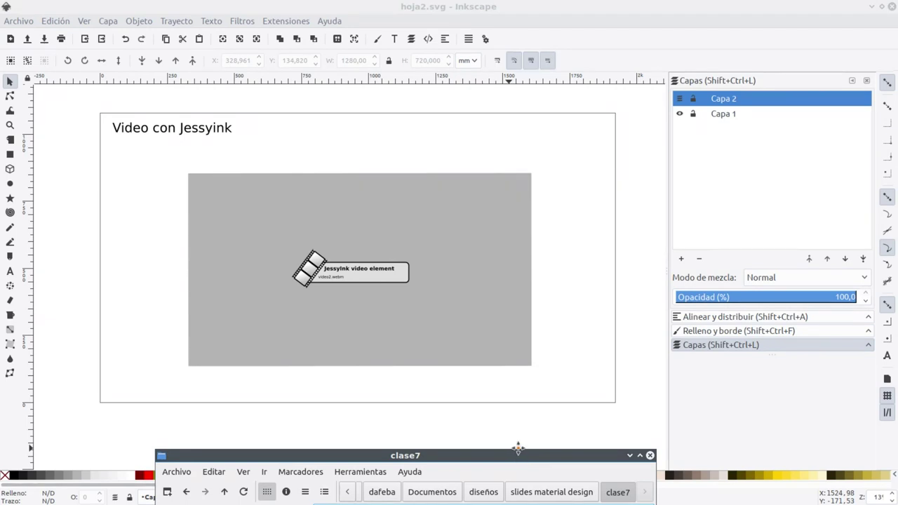
Open hoja2.svg from the clase7 folder in Google Chrome
left_click_drag(519, 457, 593, 115)
left_click(564, 183)
right_click(568, 184)
mouse_move(604, 203)
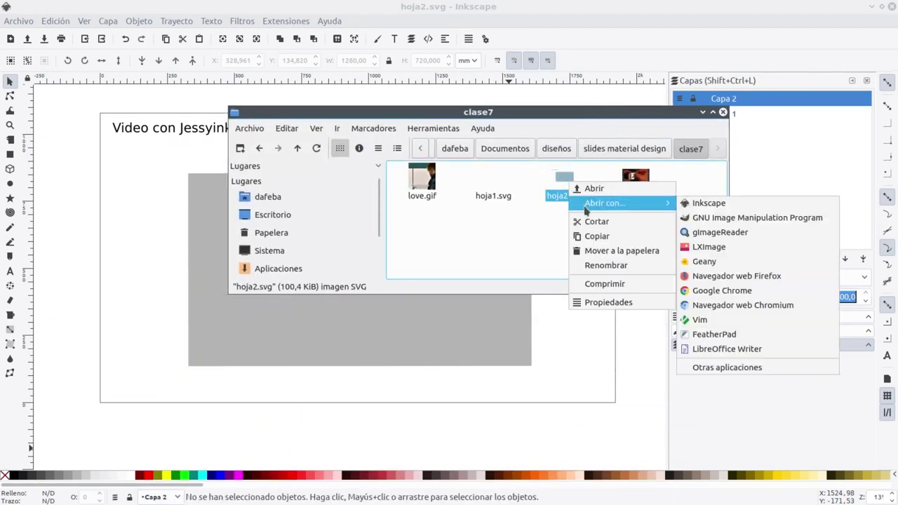
left_click(703, 292)
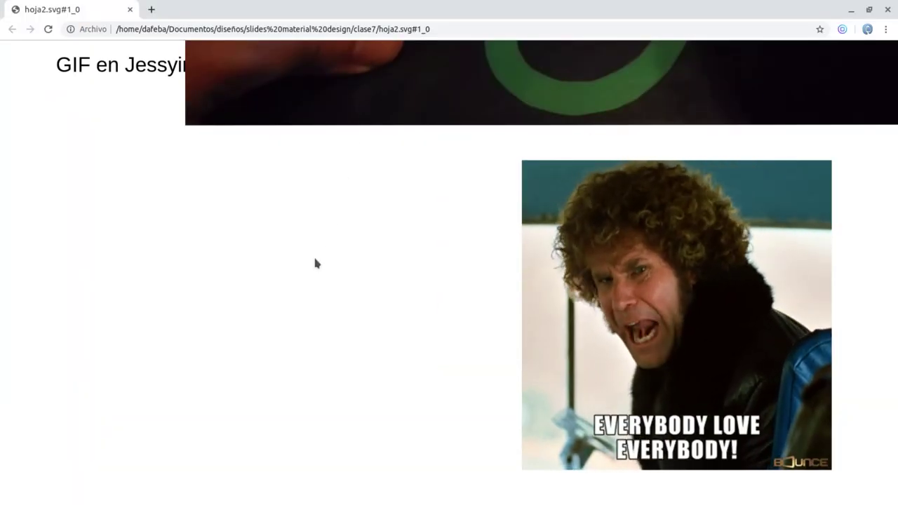
Check both slides in Chrome, then show video2.webm's playback controls and play it
left_click(315, 264)
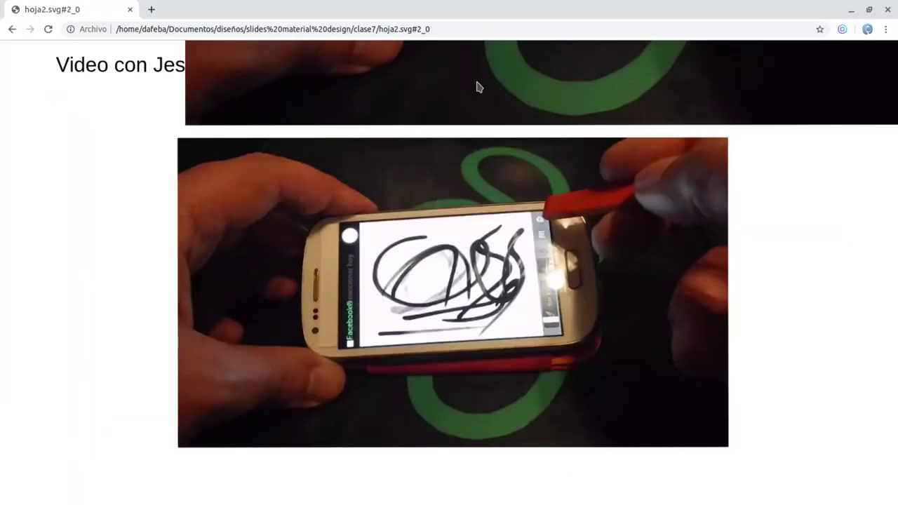
key("Left")
key("Right")
key("Left")
key("Right")
right_click(429, 270)
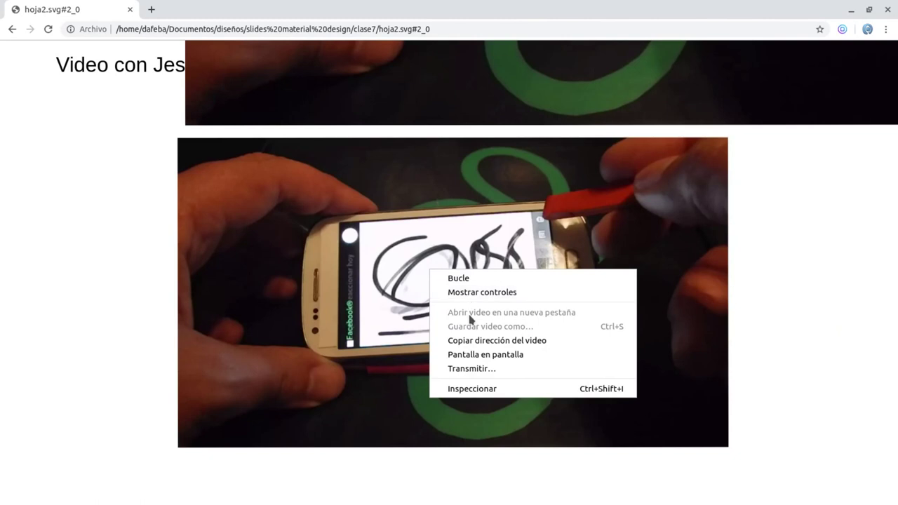
left_click(453, 293)
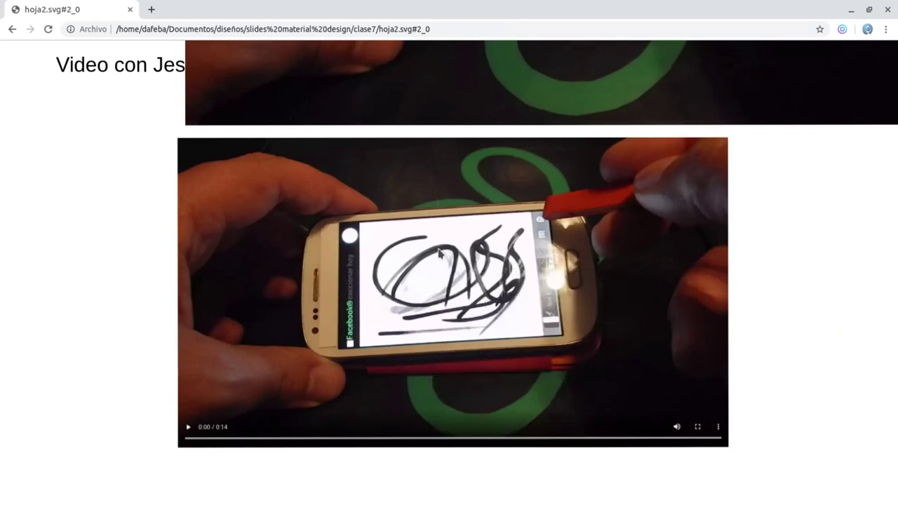
left_click(422, 270)
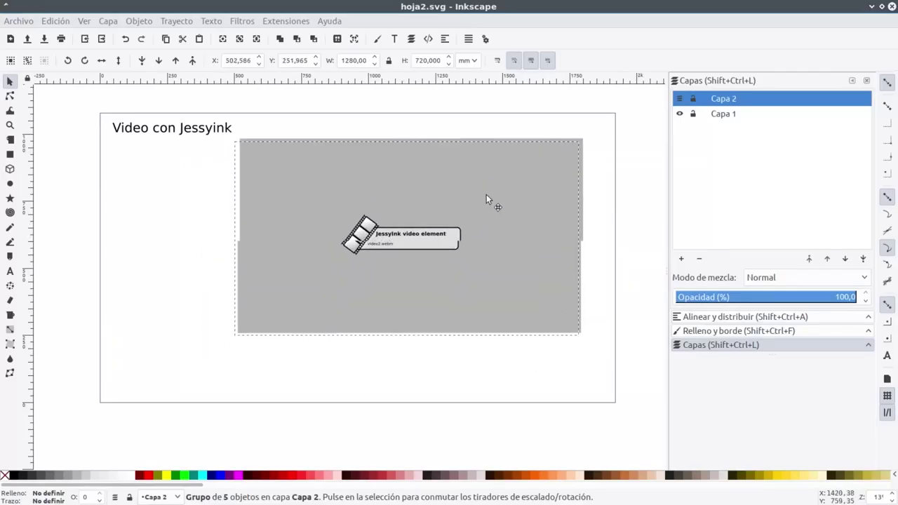
Move the video up and to the right on the slide and save hoja2.svg
left_click_drag(486, 196, 510, 175)
left_click(210, 218)
left_click(44, 40)
Reload the presentation in Chrome and flip between the GIF and Video con Jessyink slides
key("alt+Tab")
key("F5")
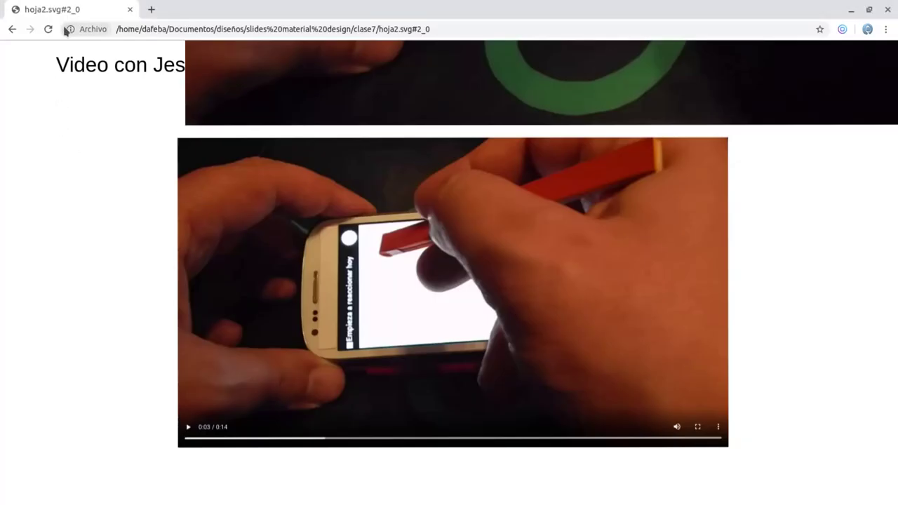
left_click(48, 30)
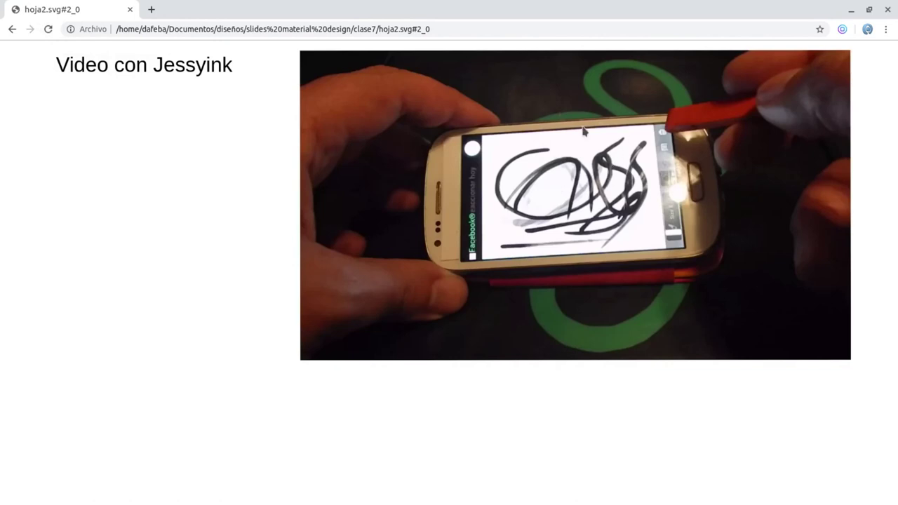
key("Left")
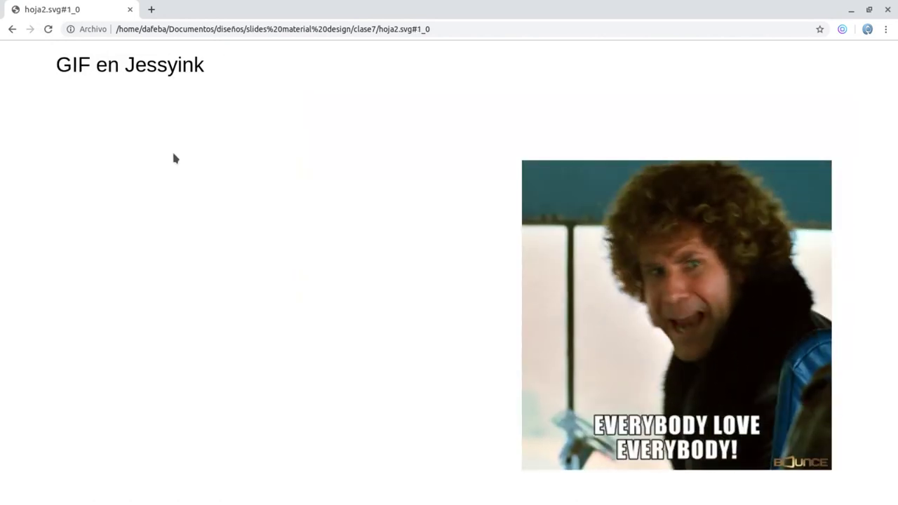
key("Right")
key("Left")
key("Right")
Open and close the video's options menu, then glance back at Inkscape and return to Chrome
right_click(436, 131)
left_click(207, 134)
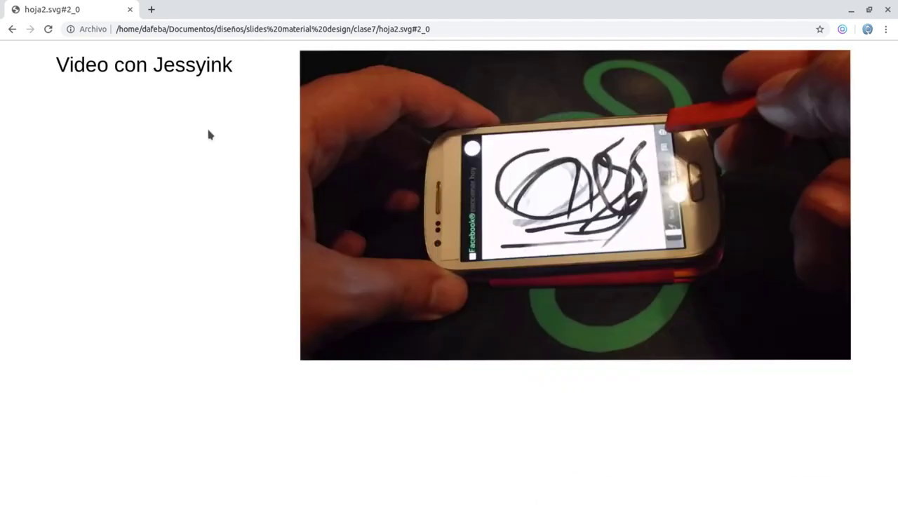
key("alt+Tab")
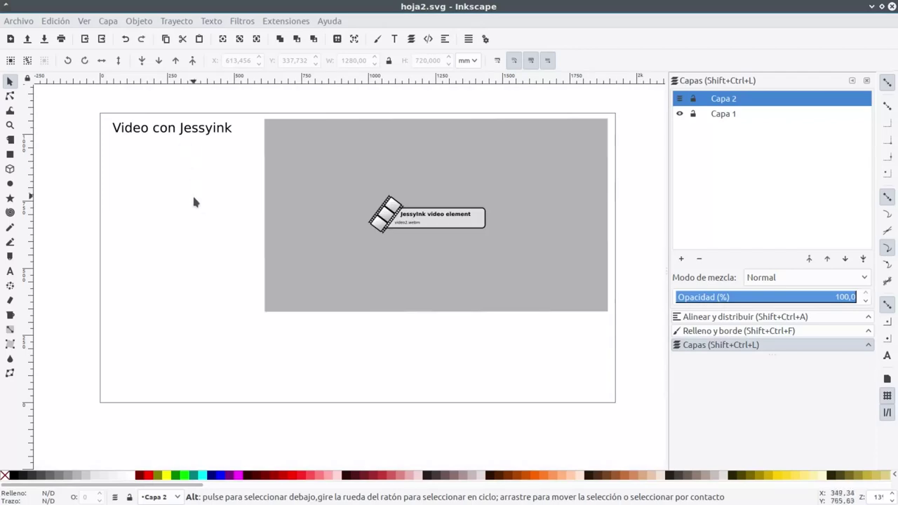
key("alt+Tab")
key("alt+Tab")
key("alt+Tab")
key("alt+Tab")
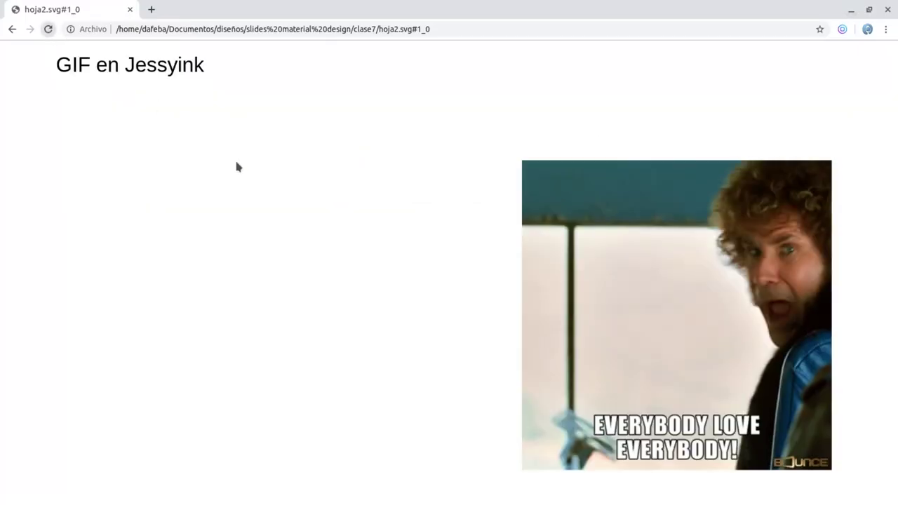
Move through the zoomed video view, the video's options menu and the GIF slide, ending on Video con Jessyink
left_click(269, 187)
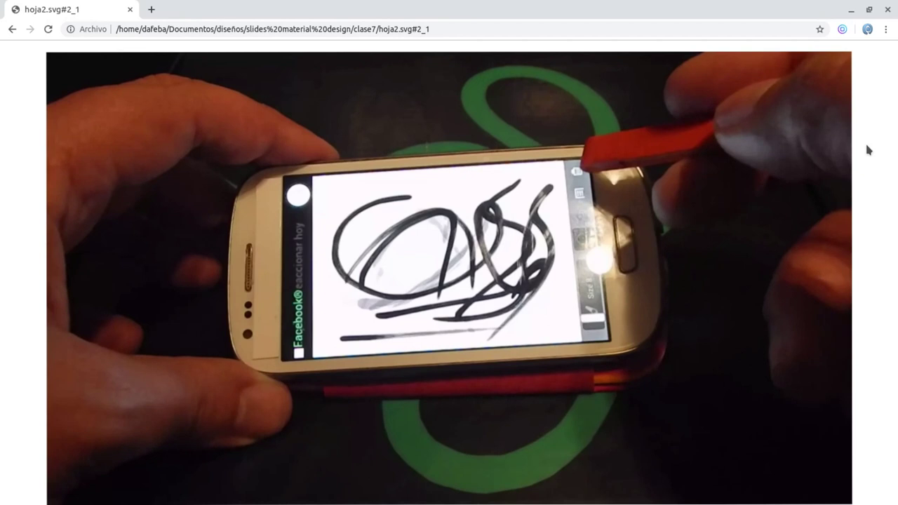
key("Left")
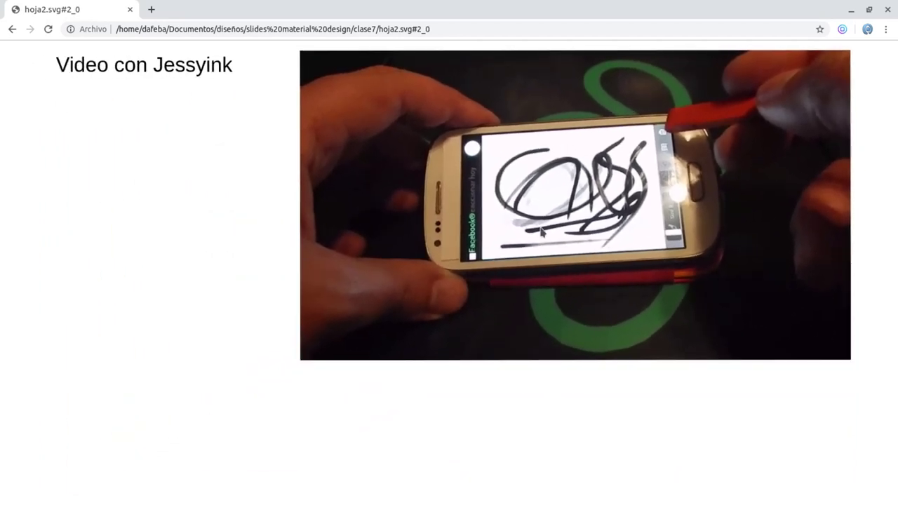
right_click(412, 185)
left_click(267, 195)
key("Left")
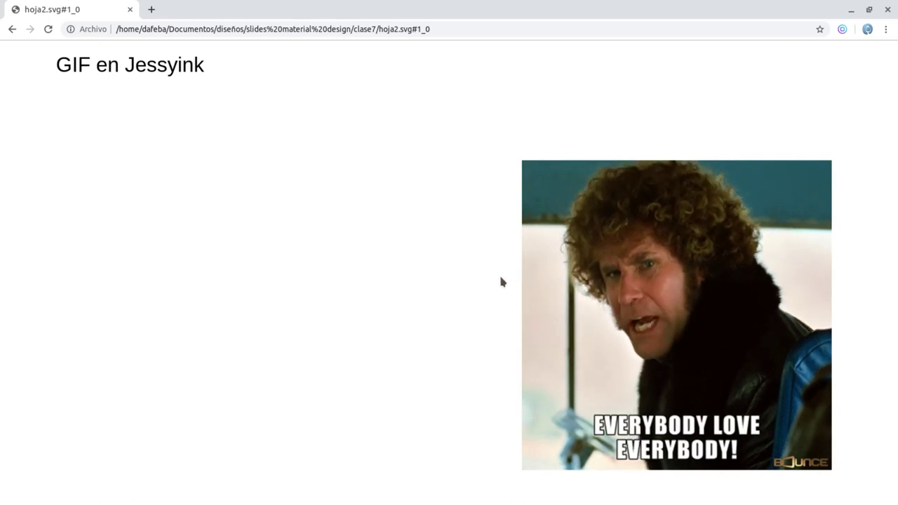
key("Right")
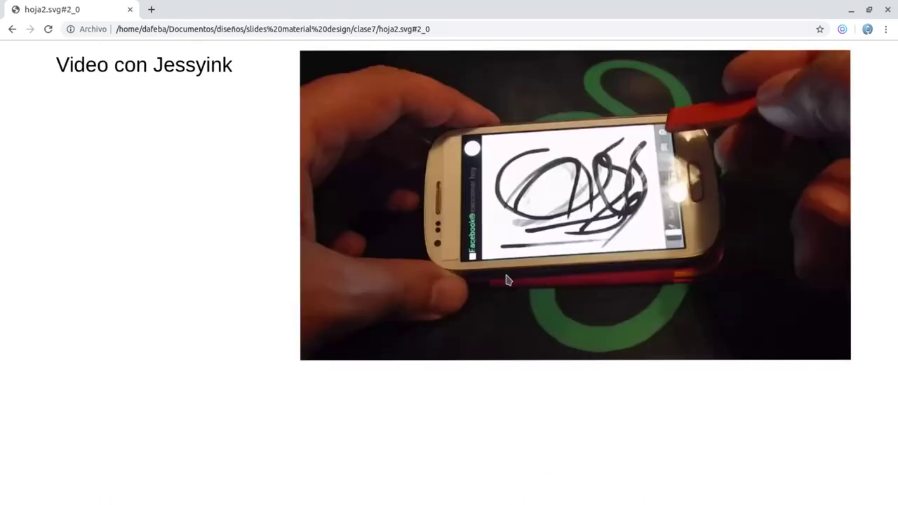